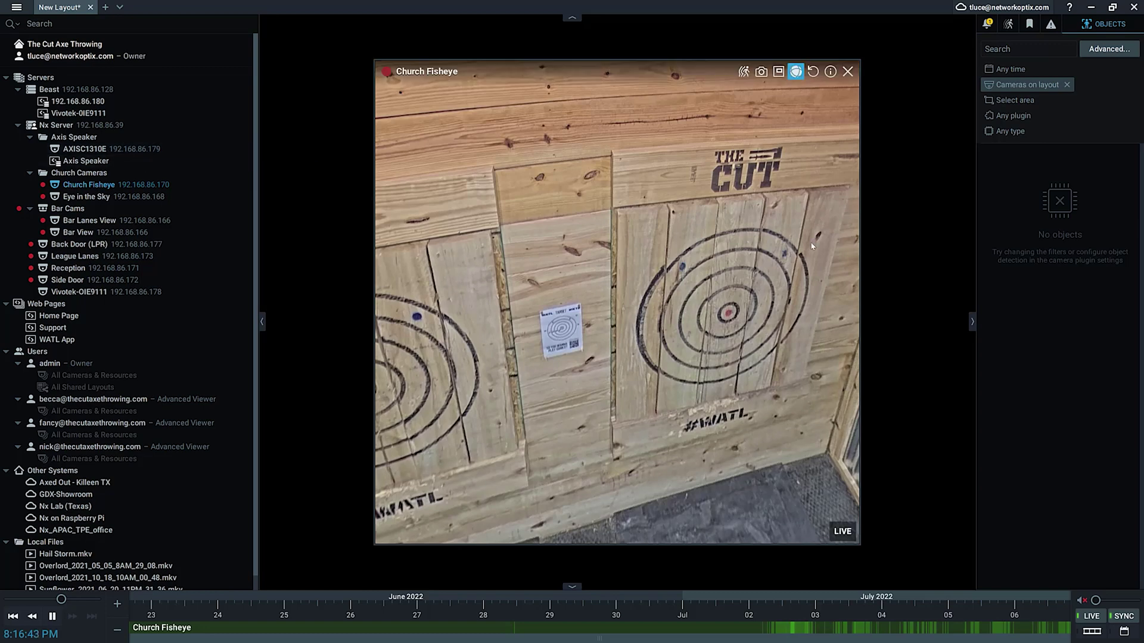
Turn off dewarping on the Church Fisheye tile to show its full circular image.
click(795, 72)
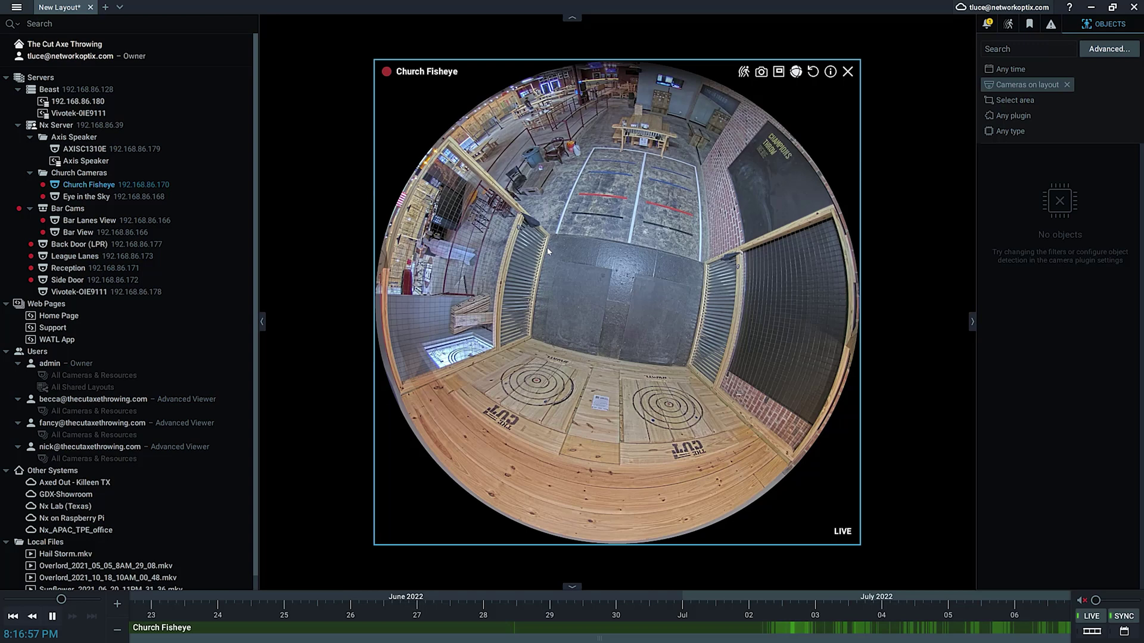
Tick Enable 2-way audio in the Church Fisheye camera's settings.
right_click(560, 233)
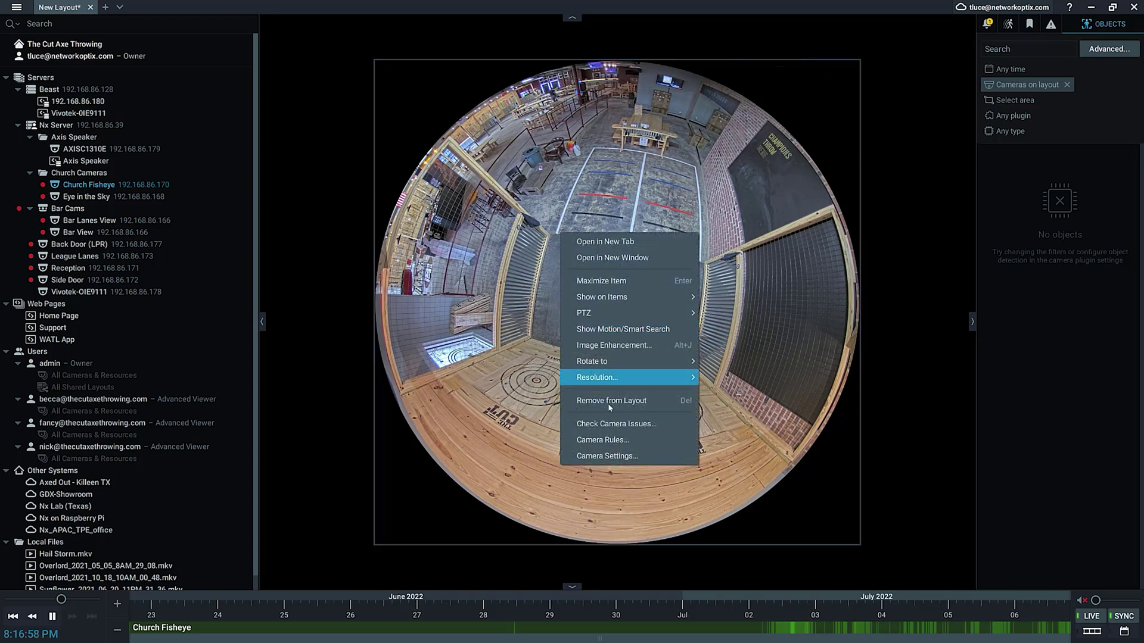
click(613, 456)
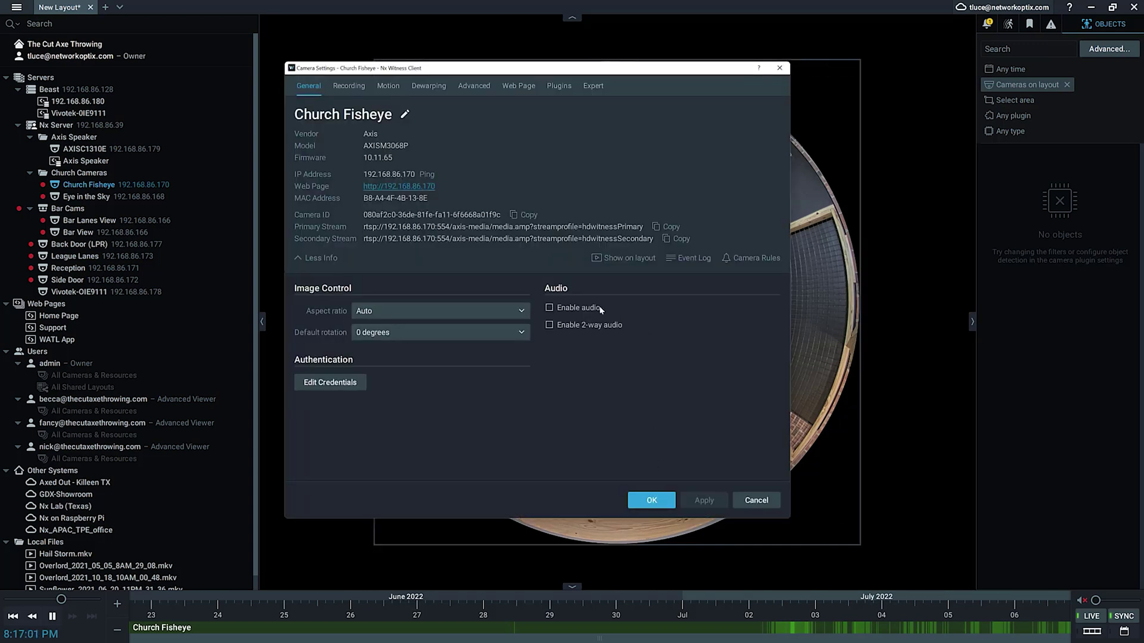
click(550, 325)
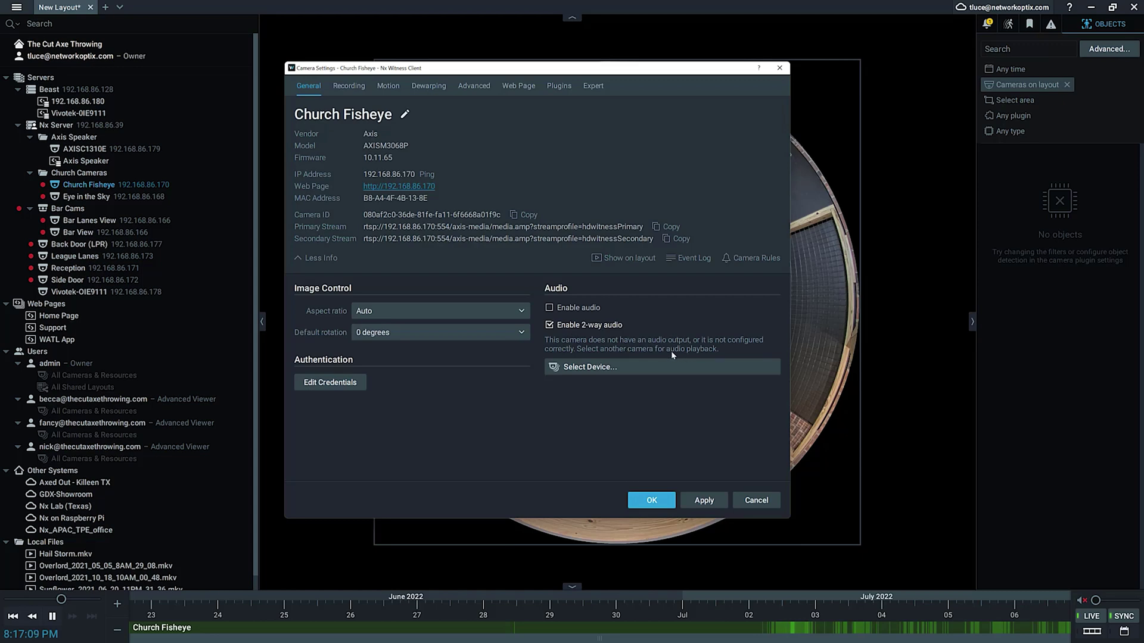
Set the AXISC1310E Axis speaker as the 2-way audio output device and save the settings.
click(643, 365)
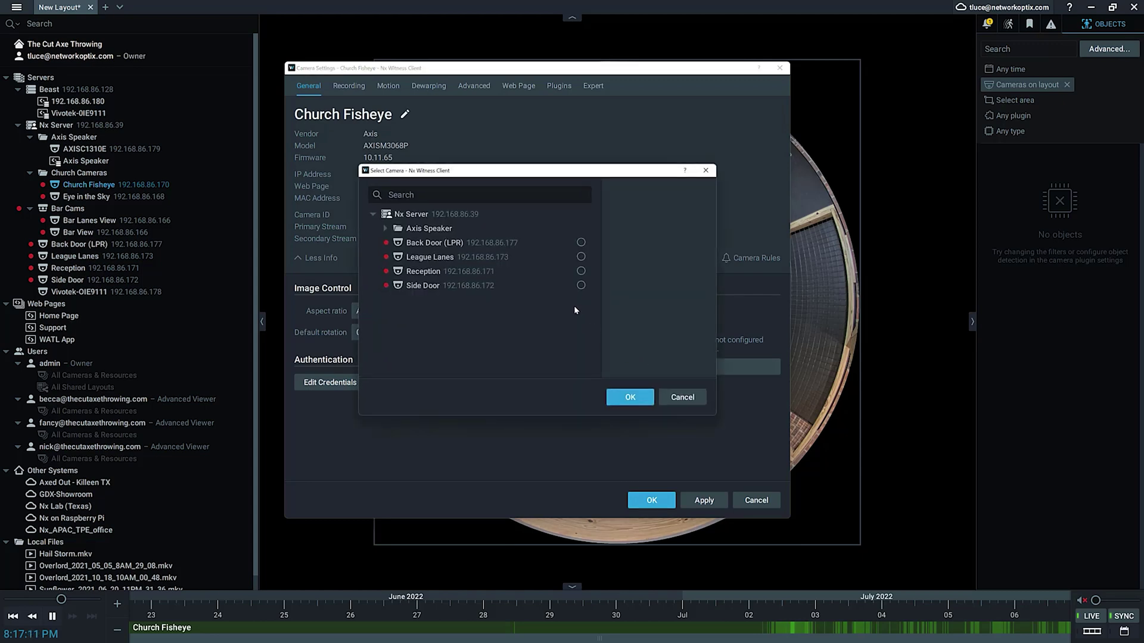
click(389, 229)
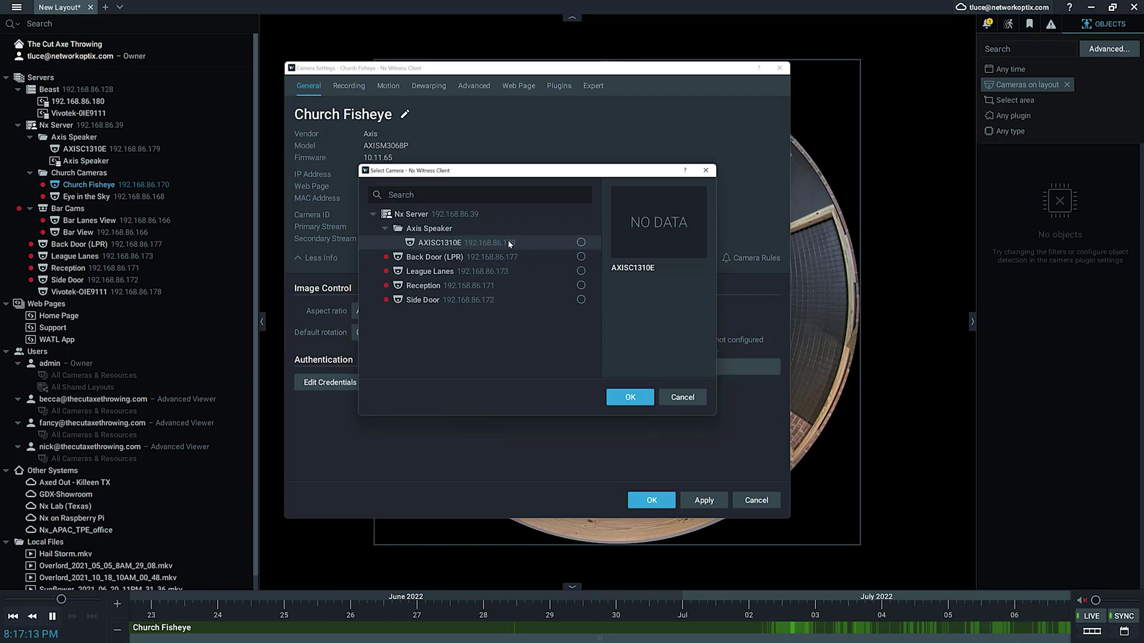
click(581, 243)
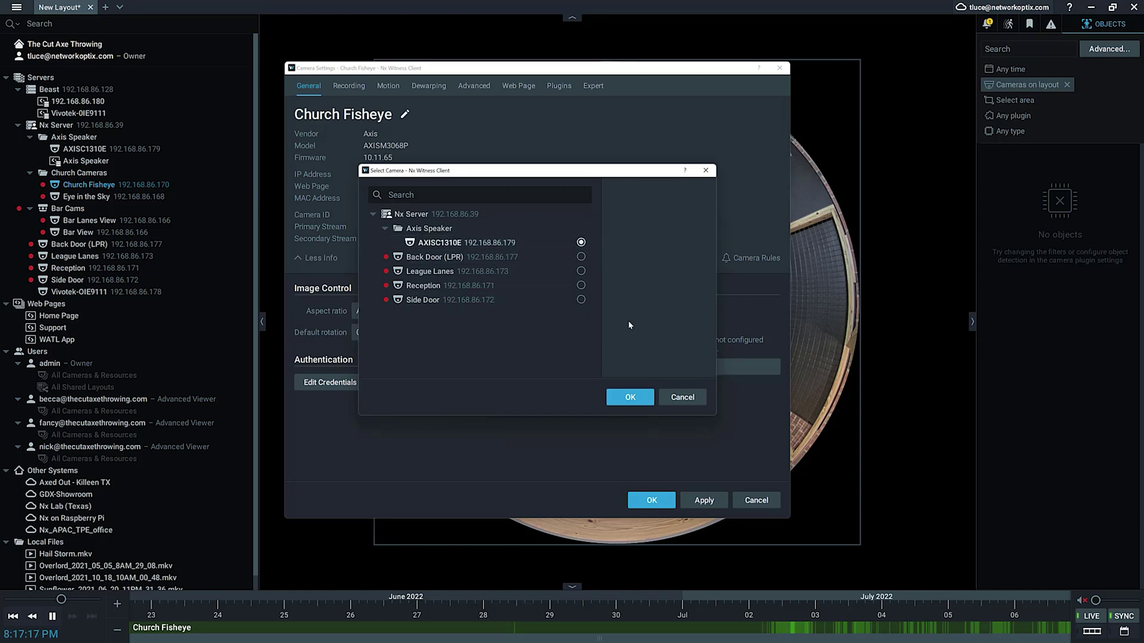
click(630, 397)
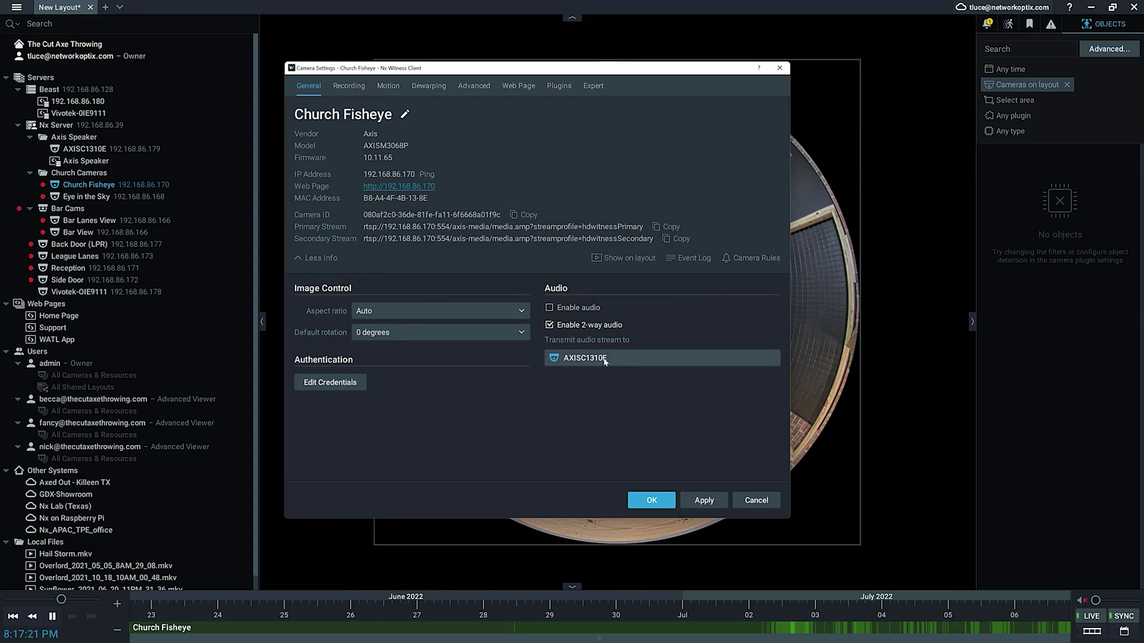
click(704, 501)
click(651, 500)
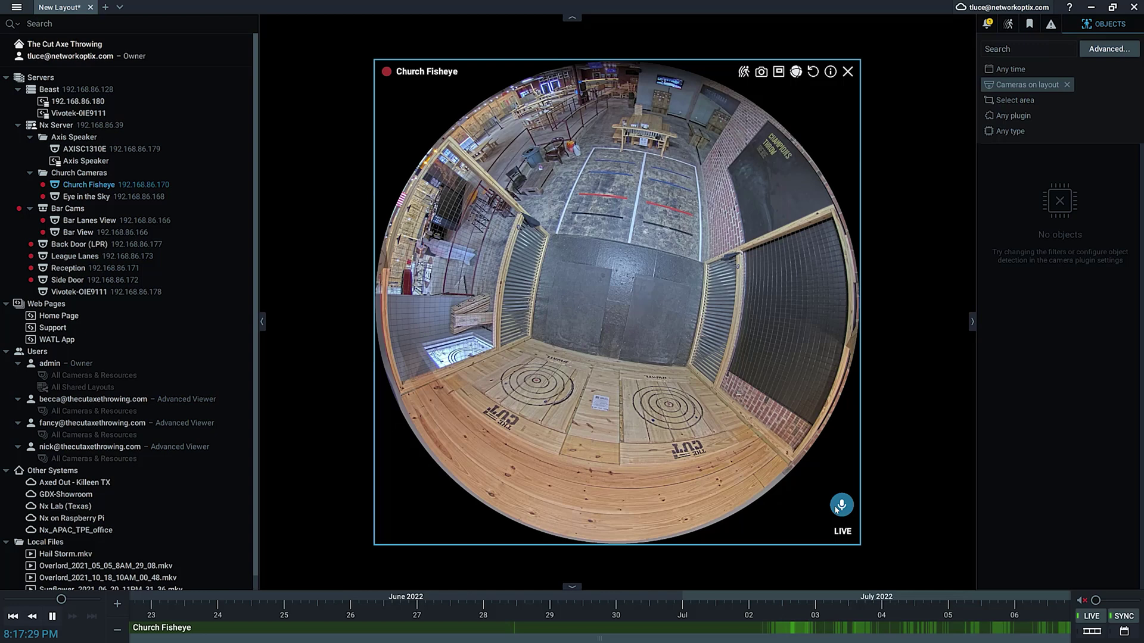
Start push-to-talk with the microphone button on the Church Fisheye tile.
click(841, 507)
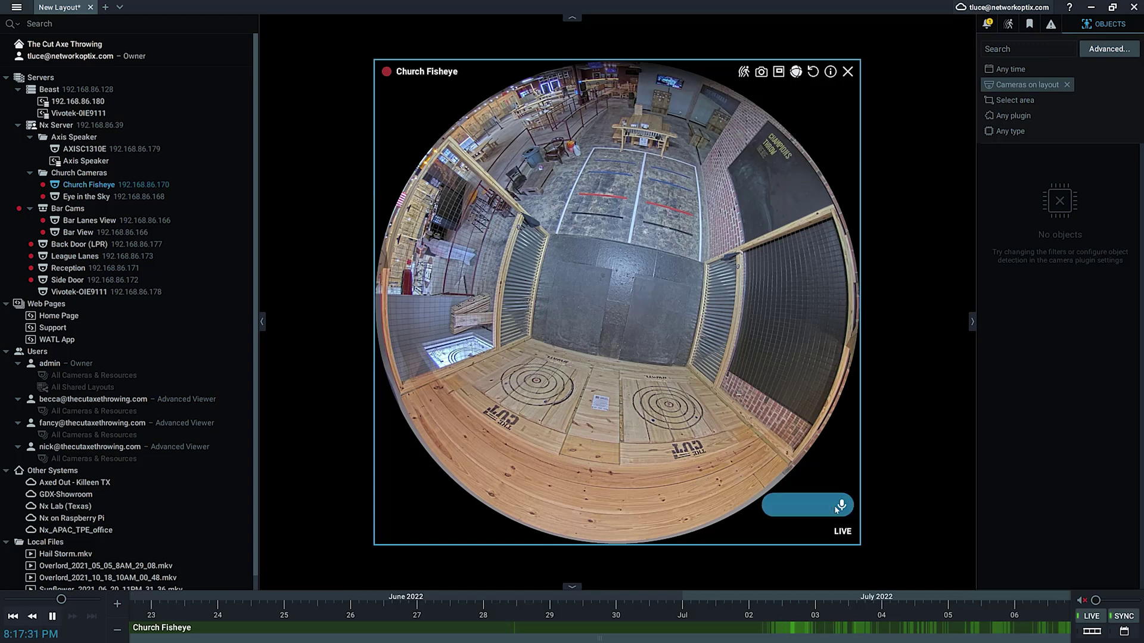